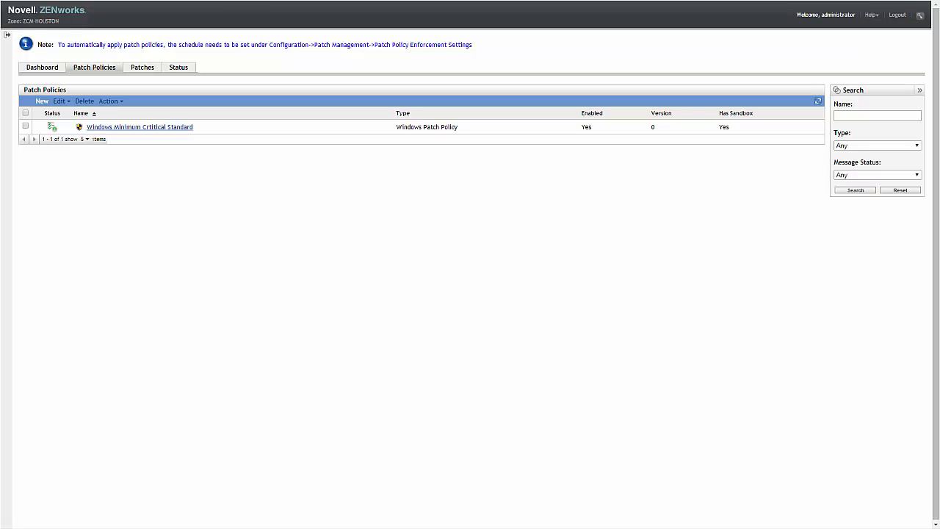
Step: Start a new patch policy for the Windows platform and name it Microsoft Critical 64 bit
{"action": "left_click", "coordinate": [43, 102]}
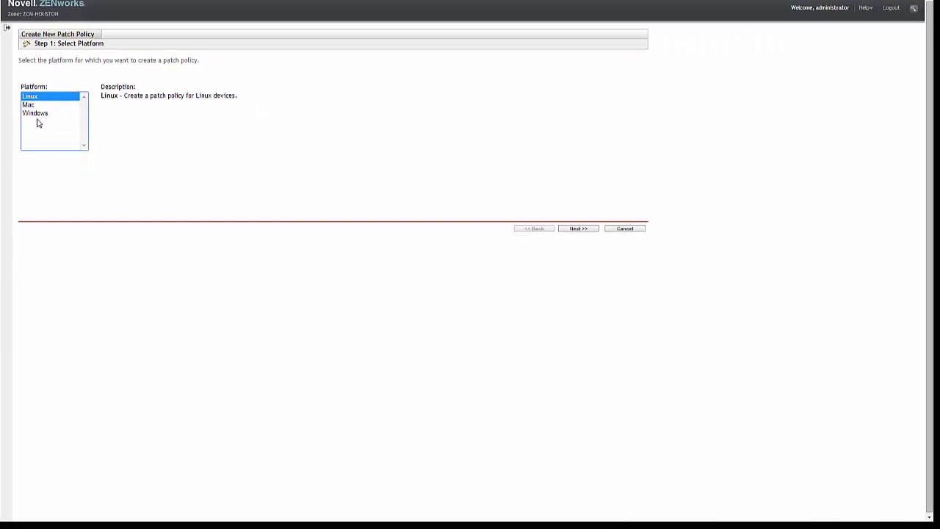
{"action": "left_click", "coordinate": [39, 114]}
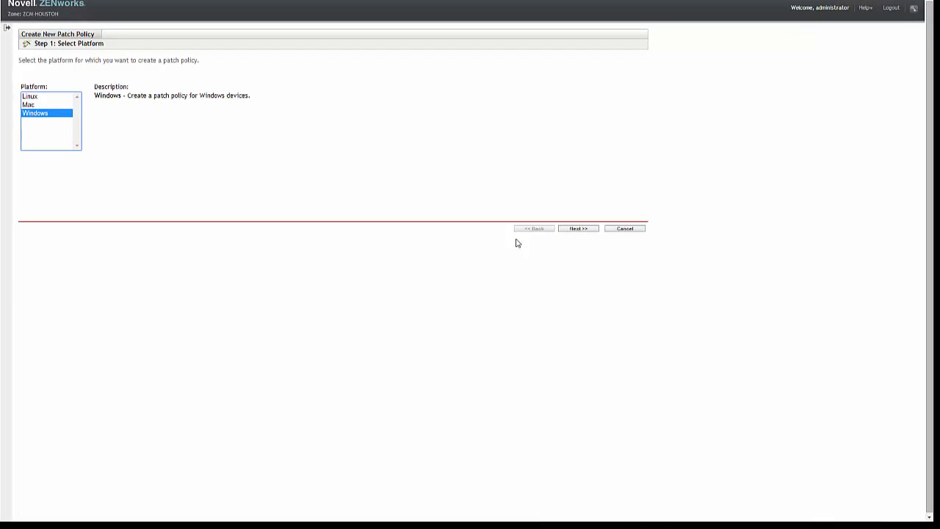
{"action": "left_click", "coordinate": [579, 230]}
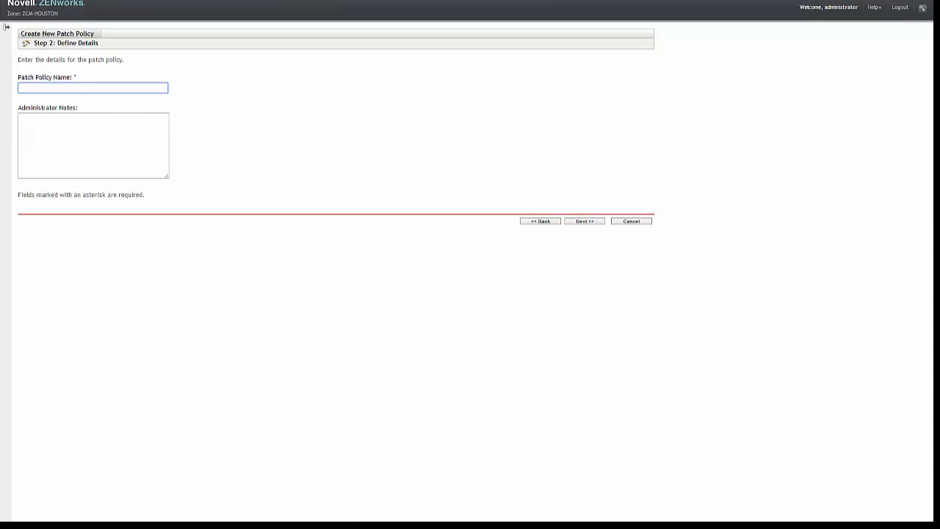
{"action": "type", "text": "Microsoft Critical 64 bit"}
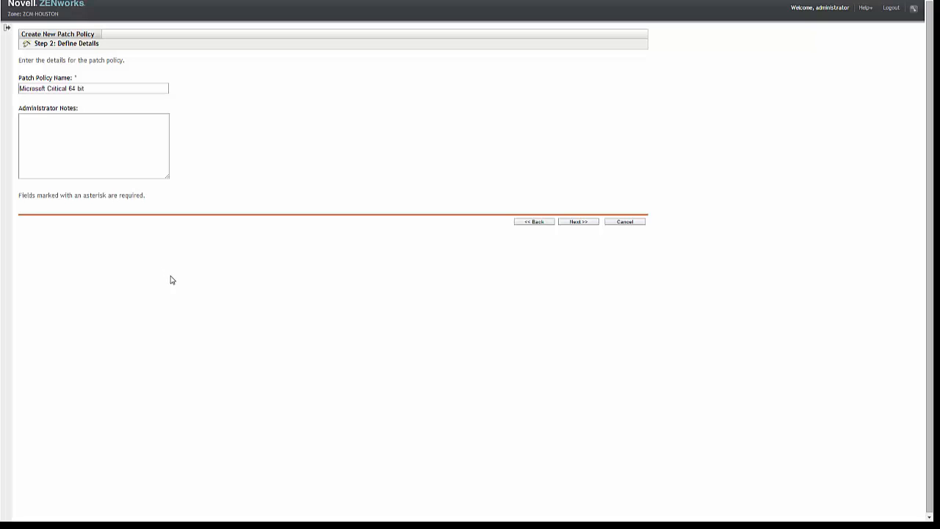
{"action": "left_click", "coordinate": [105, 142]}
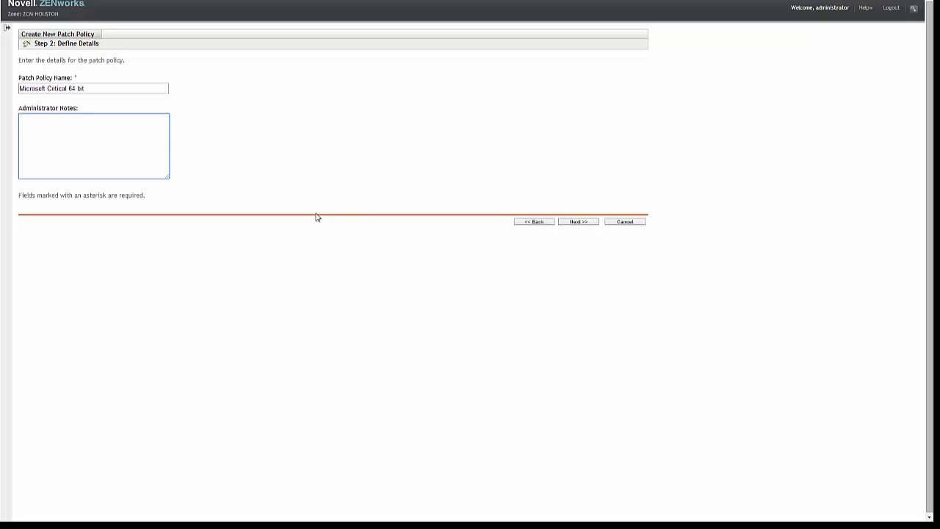
{"action": "left_click", "coordinate": [565, 223]}
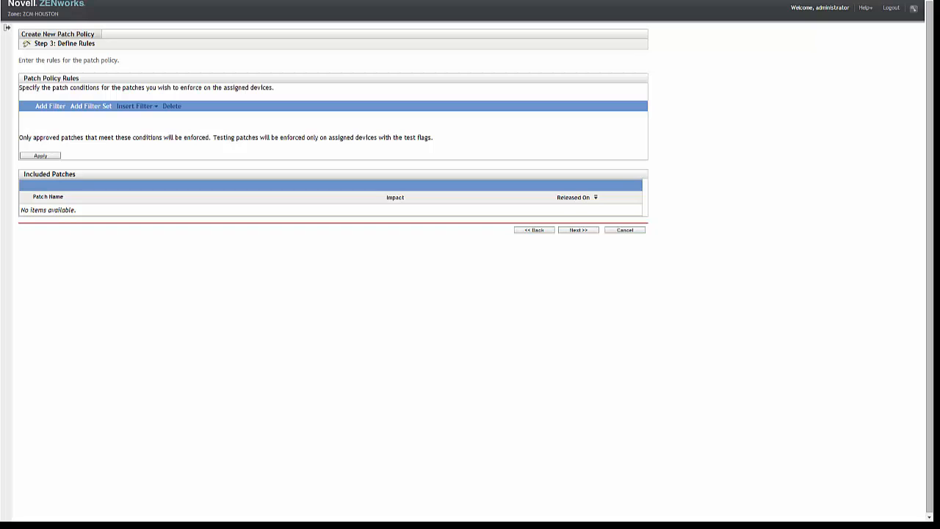
Step: Add a rule filter that limits the policy to patches whose vendor equals Microsoft Corp
{"action": "left_click", "coordinate": [58, 109]}
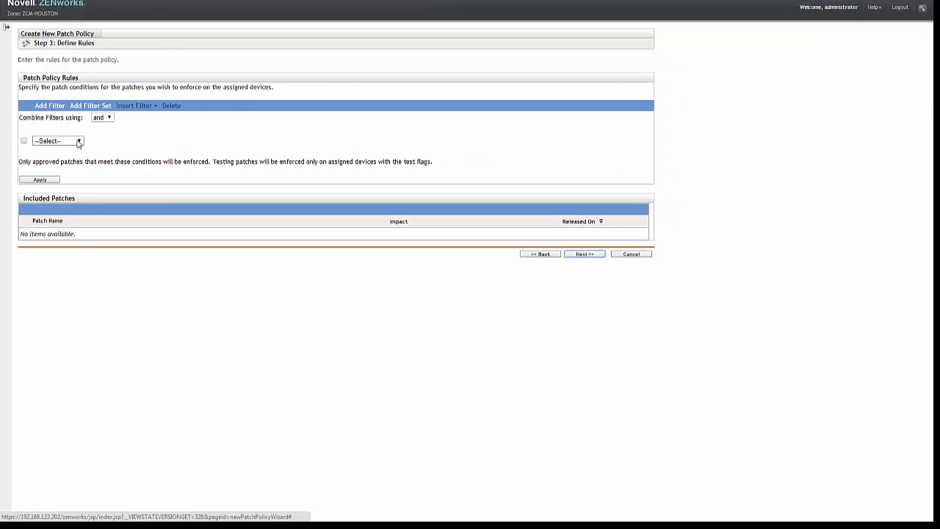
{"action": "left_click", "coordinate": [80, 144]}
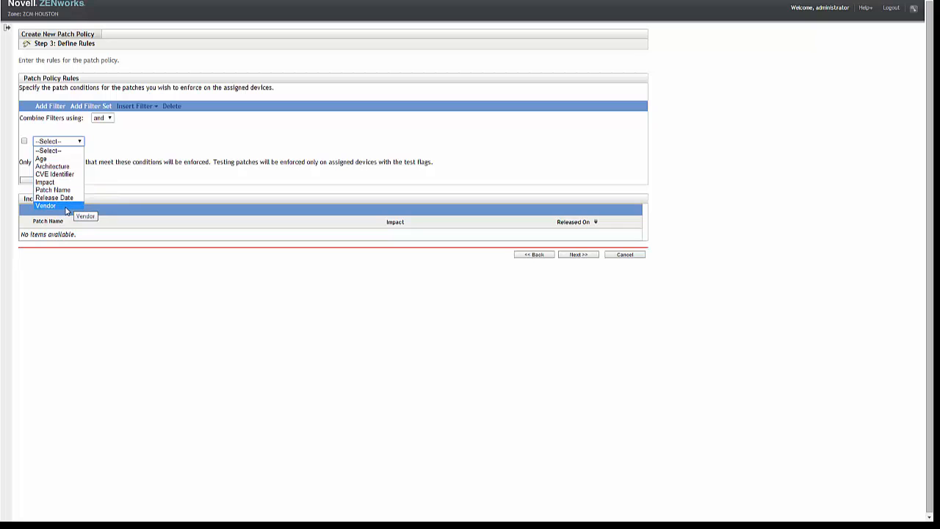
{"action": "left_click", "coordinate": [64, 207]}
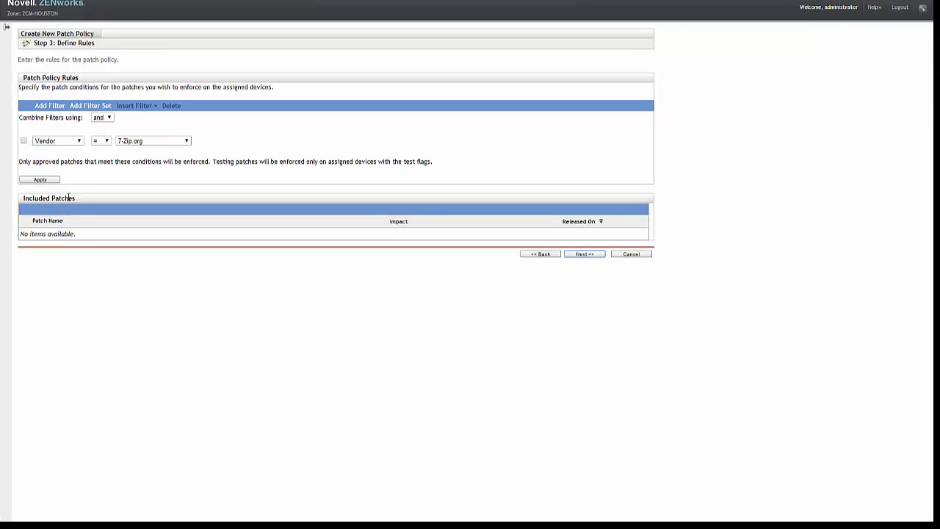
{"action": "left_click", "coordinate": [187, 141]}
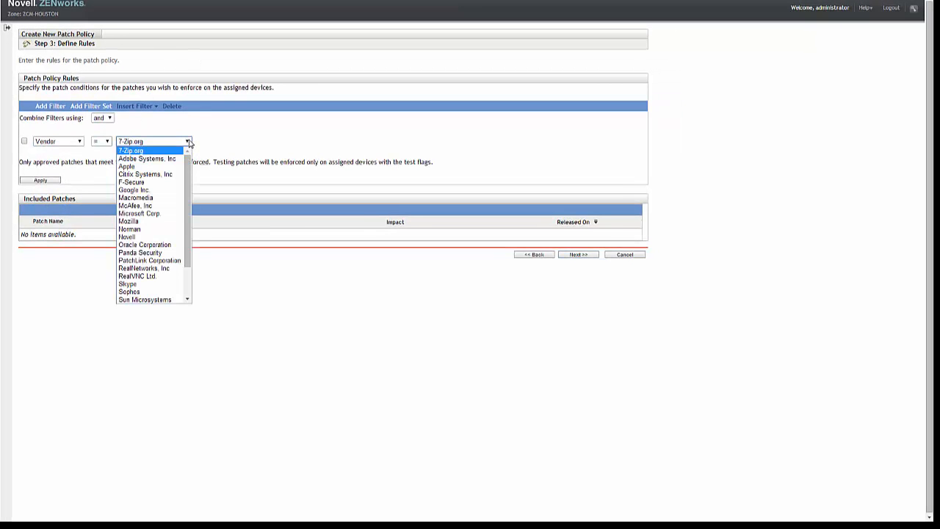
{"action": "left_click_drag", "start_coordinate": [186, 181], "coordinate": [186, 185]}
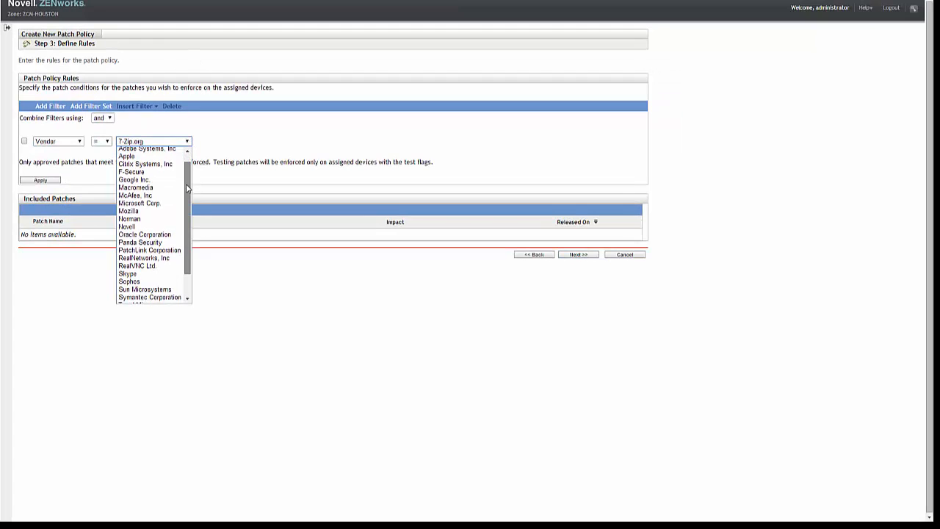
{"action": "left_click", "coordinate": [143, 202]}
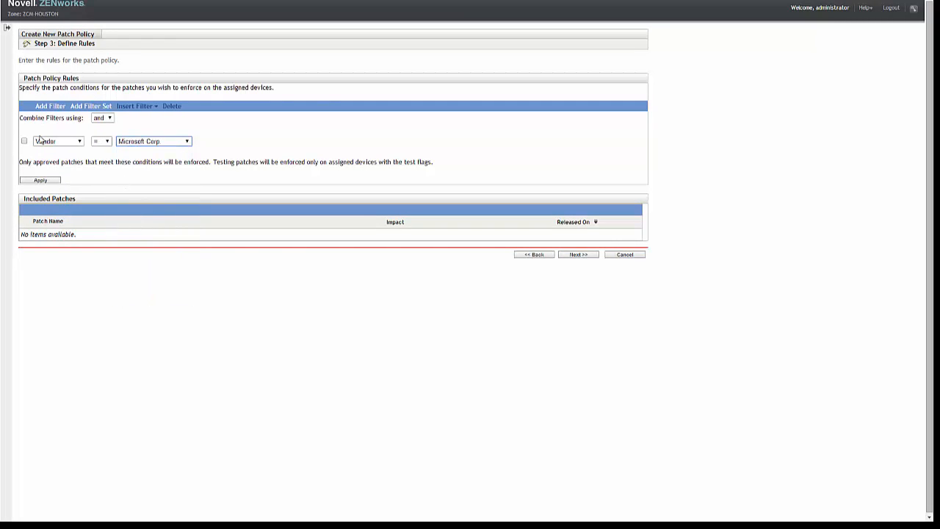
Step: Add a second filter requiring the patch impact to equal Critical
{"action": "left_click", "coordinate": [59, 108]}
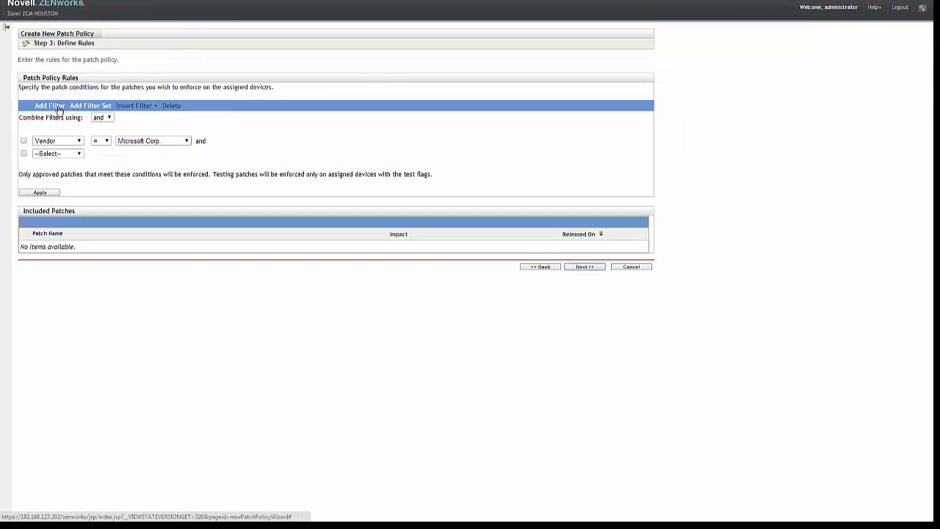
{"action": "left_click", "coordinate": [79, 156]}
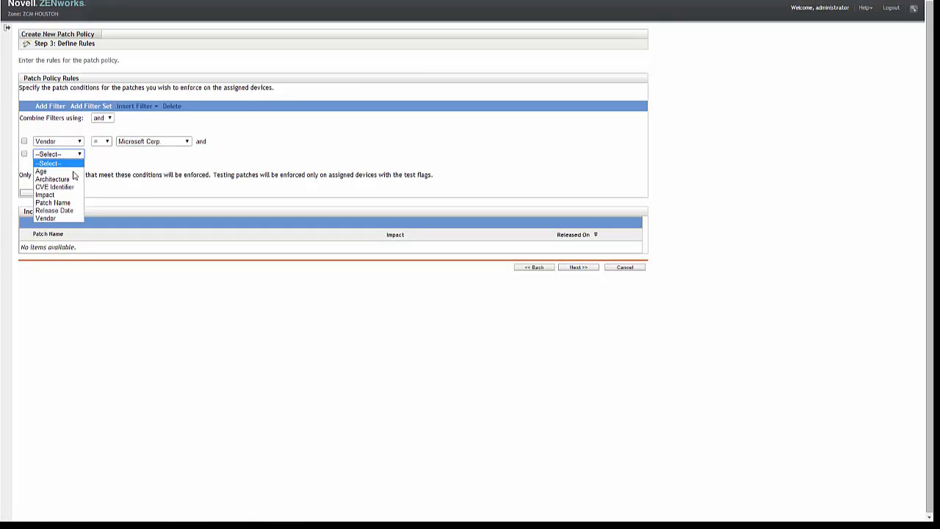
{"action": "left_click", "coordinate": [59, 194]}
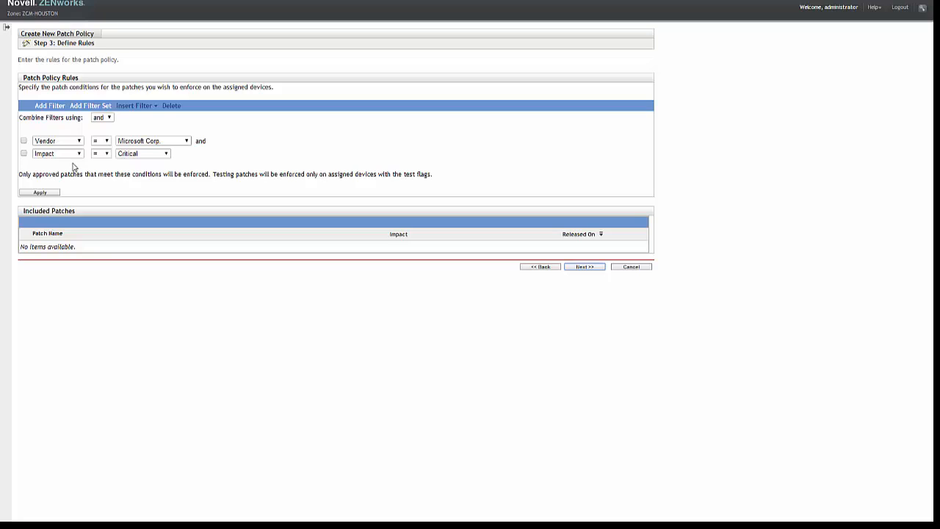
{"action": "left_click", "coordinate": [168, 157]}
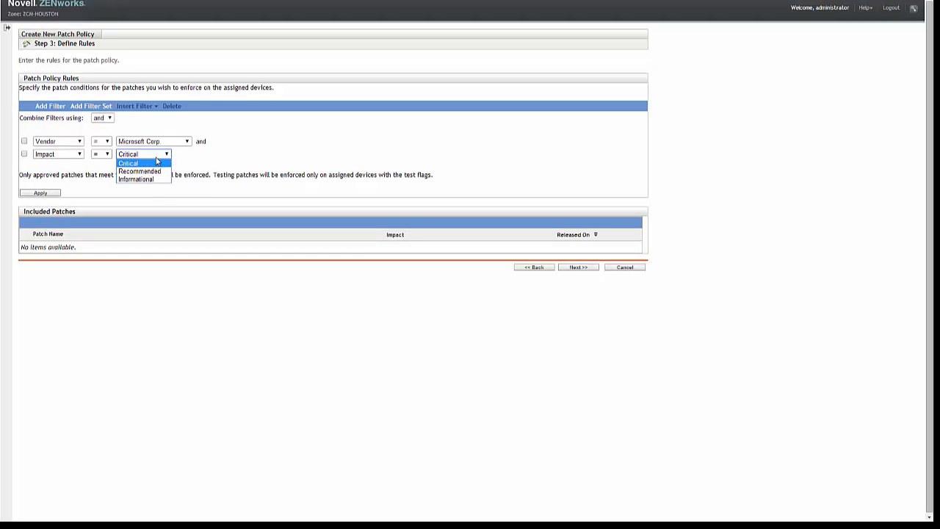
{"action": "left_click", "coordinate": [159, 163]}
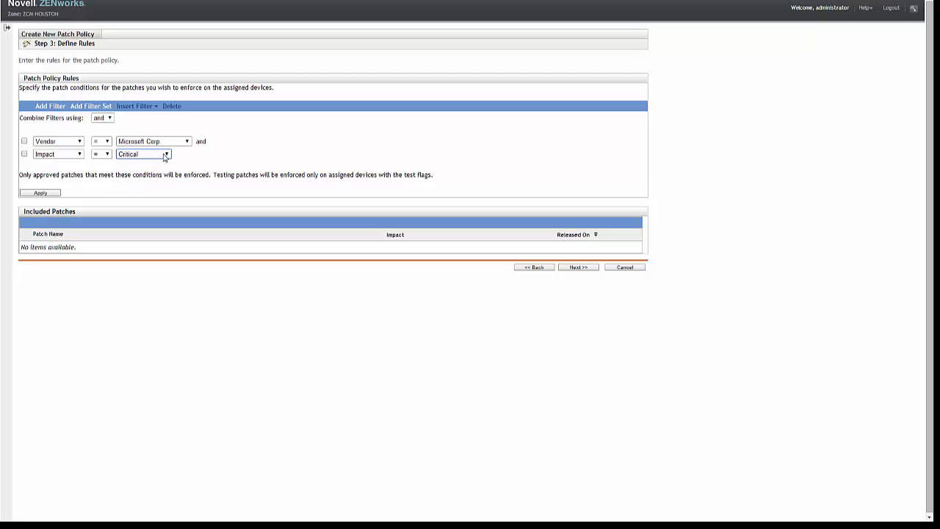
Step: Add a third filter requiring the patch architecture to equal 64
{"action": "left_click", "coordinate": [50, 107]}
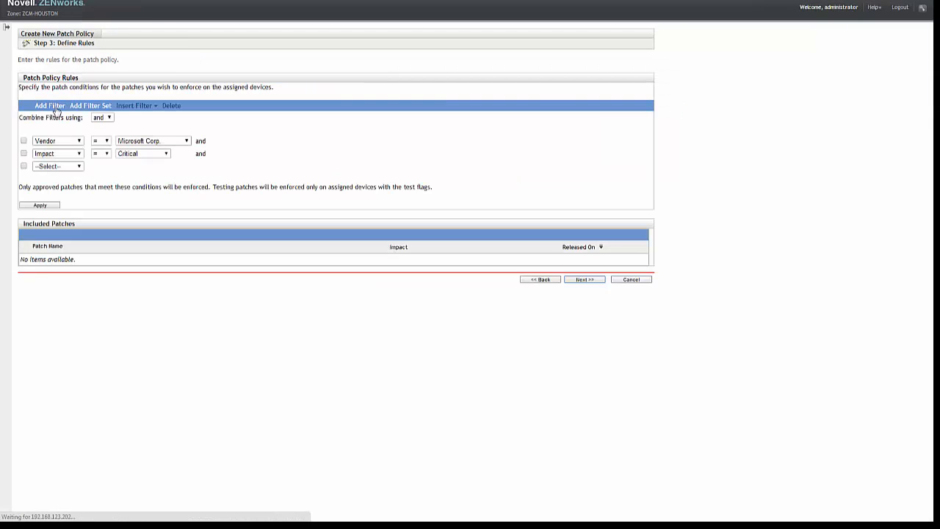
{"action": "left_click", "coordinate": [79, 167]}
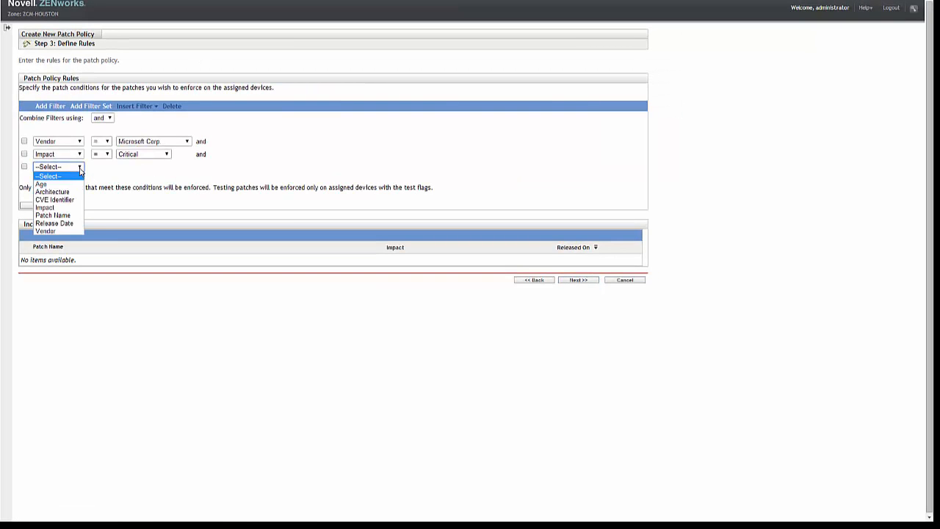
{"action": "left_click", "coordinate": [65, 192]}
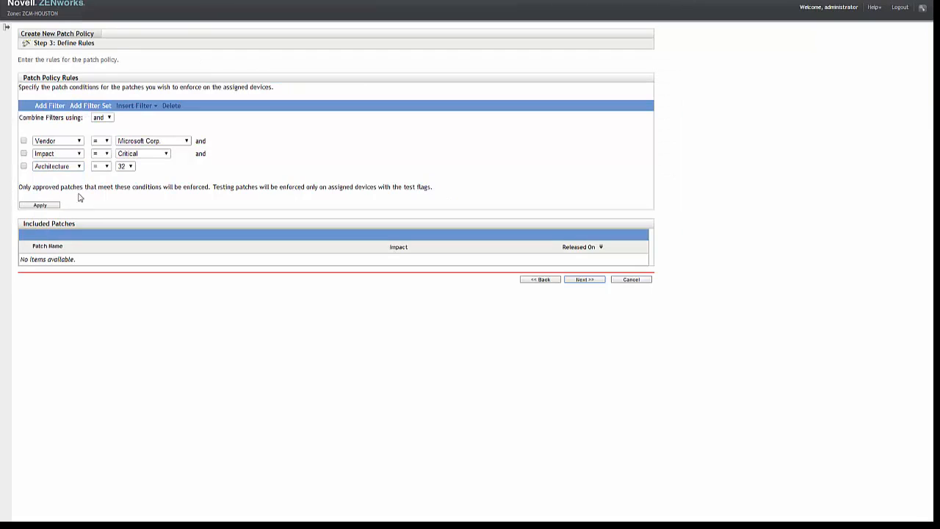
{"action": "left_click", "coordinate": [130, 168]}
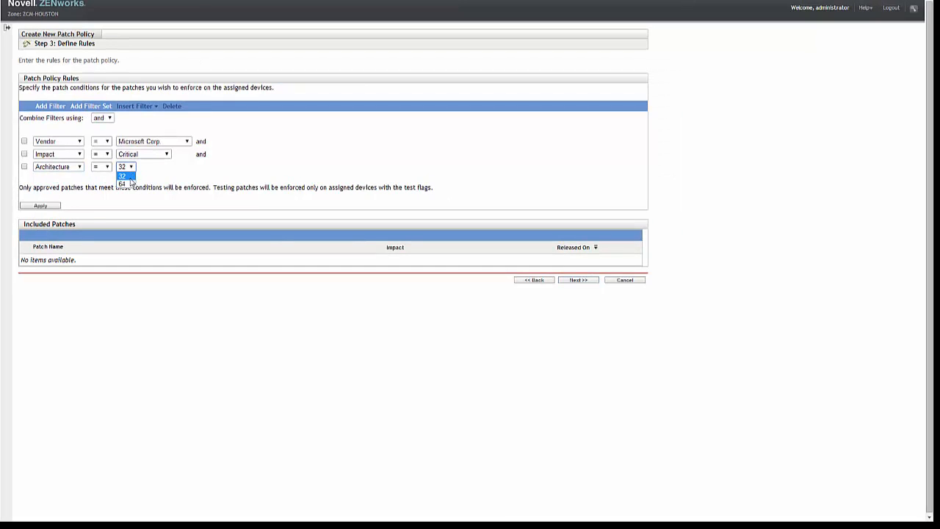
{"action": "left_click", "coordinate": [129, 185]}
Step: Add a filter limiting the patch age to less than or equal to 1 Year
{"action": "left_click", "coordinate": [49, 107]}
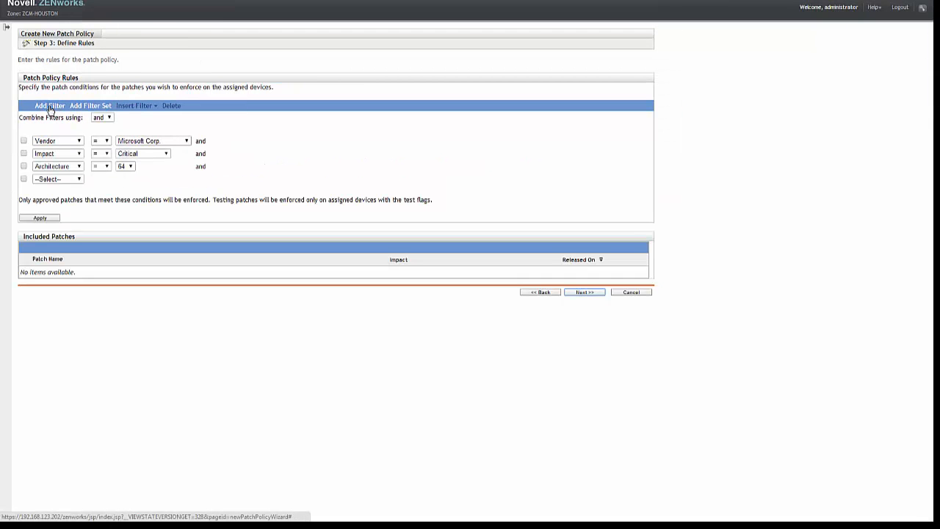
{"action": "left_click", "coordinate": [81, 180]}
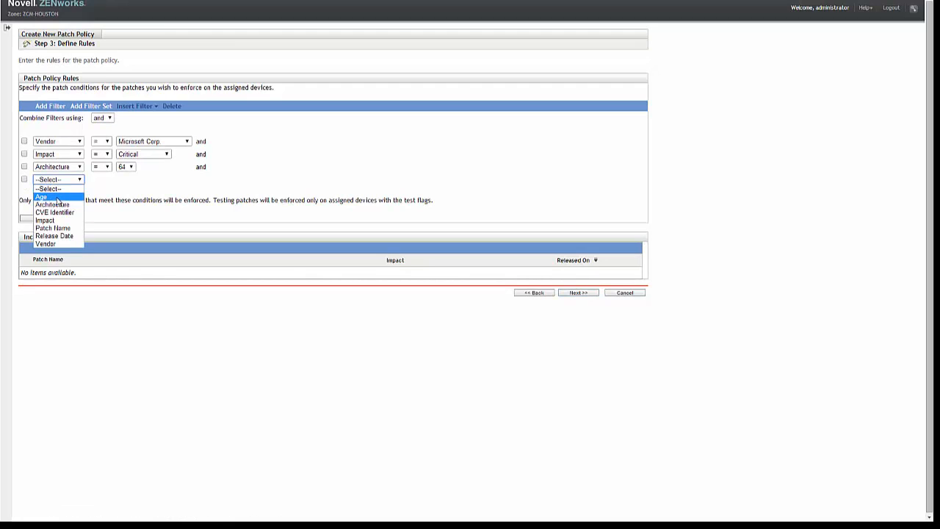
{"action": "left_click", "coordinate": [58, 196]}
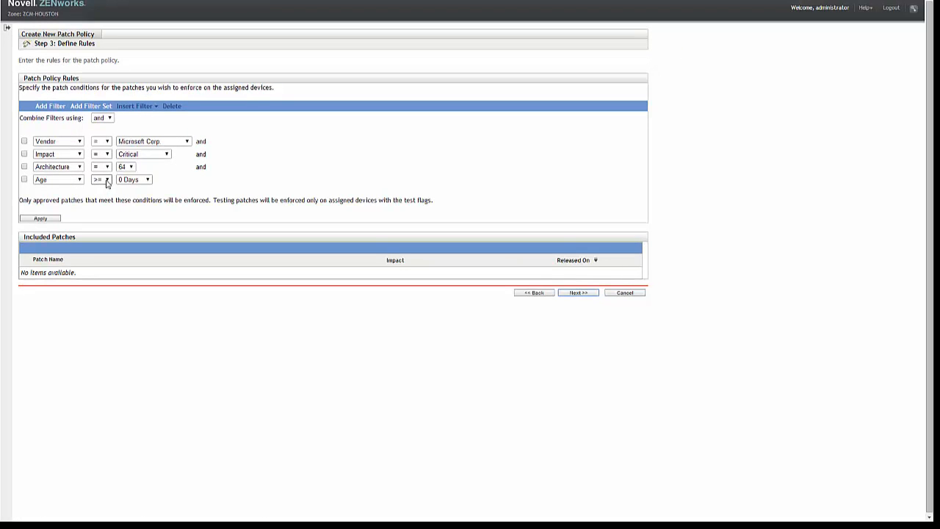
{"action": "left_click", "coordinate": [107, 180]}
{"action": "left_click", "coordinate": [101, 196]}
{"action": "left_click", "coordinate": [148, 180]}
{"action": "left_click", "coordinate": [129, 228]}
Step: Add another age filter of greater than or equal to 7 Days and check the list of included patches with the rules applied
{"action": "left_click", "coordinate": [53, 108]}
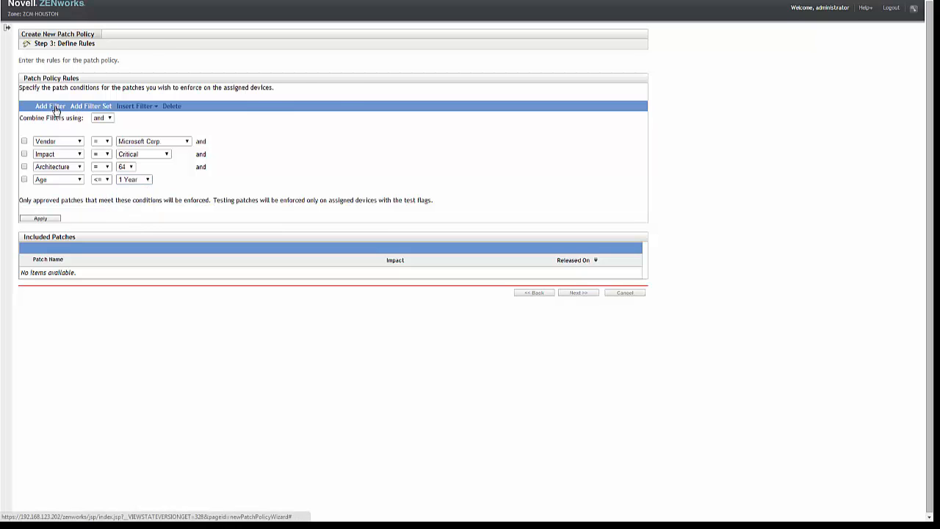
{"action": "left_click", "coordinate": [80, 193]}
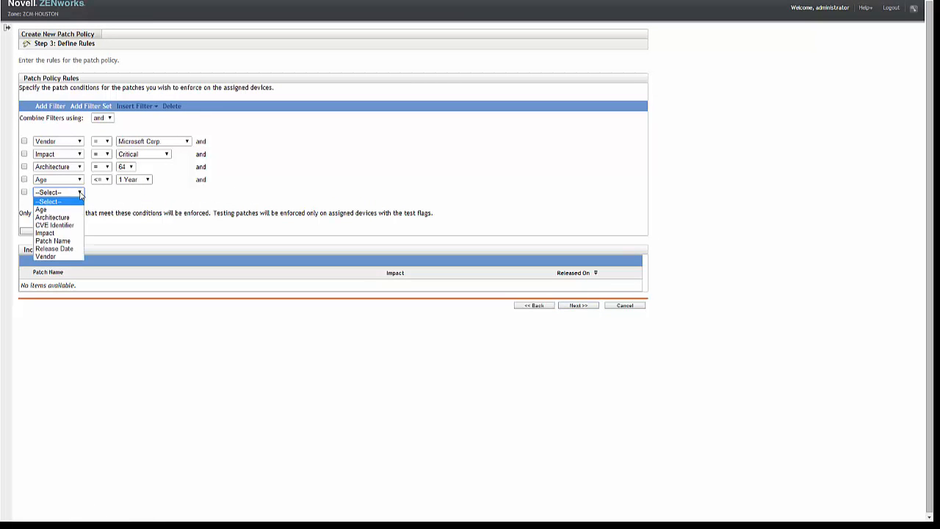
{"action": "left_click", "coordinate": [81, 205]}
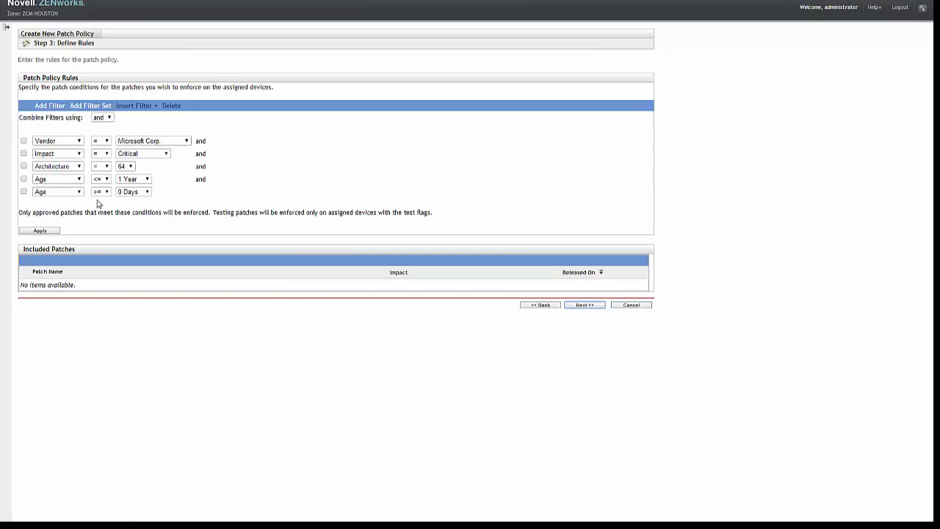
{"action": "left_click", "coordinate": [148, 192]}
{"action": "left_click", "coordinate": [137, 208]}
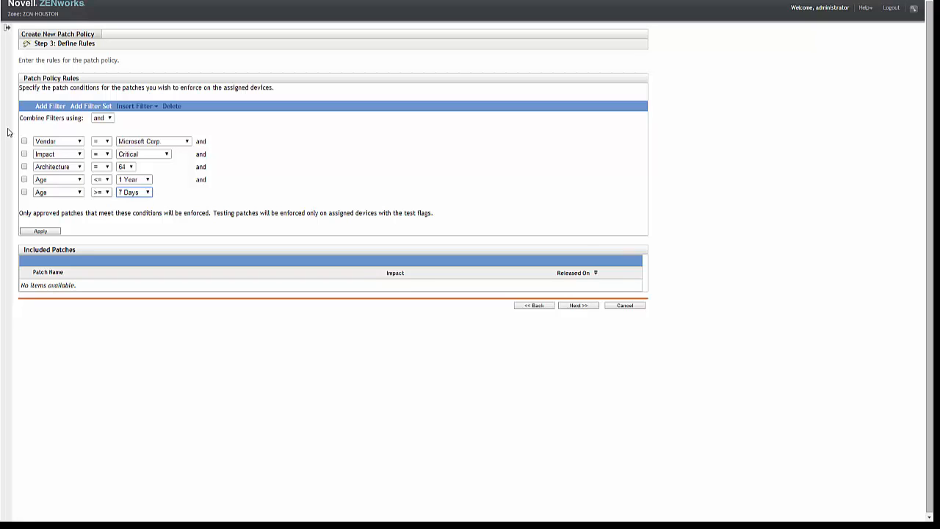
{"action": "scroll", "coordinate": [384, 210], "scroll_direction": "down", "scroll_amount": 2}
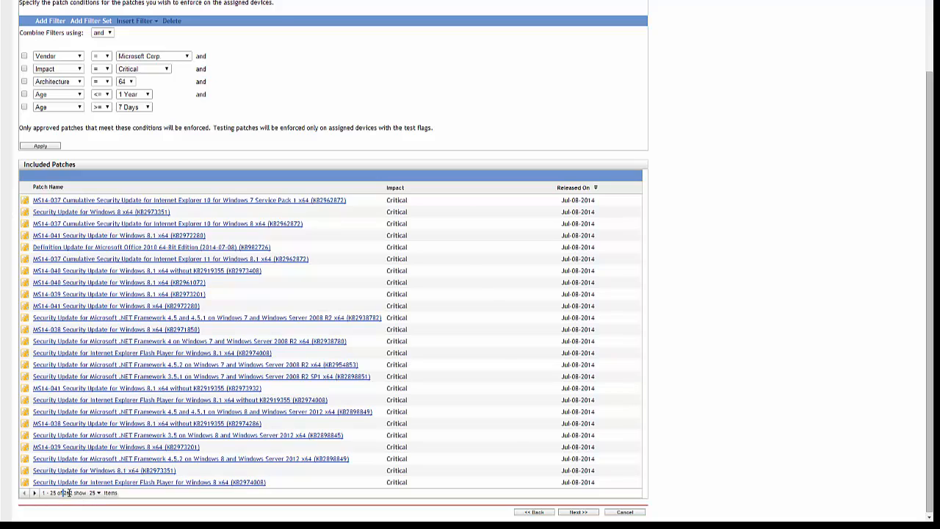
{"action": "left_click_drag", "start_coordinate": [62, 493], "coordinate": [75, 493]}
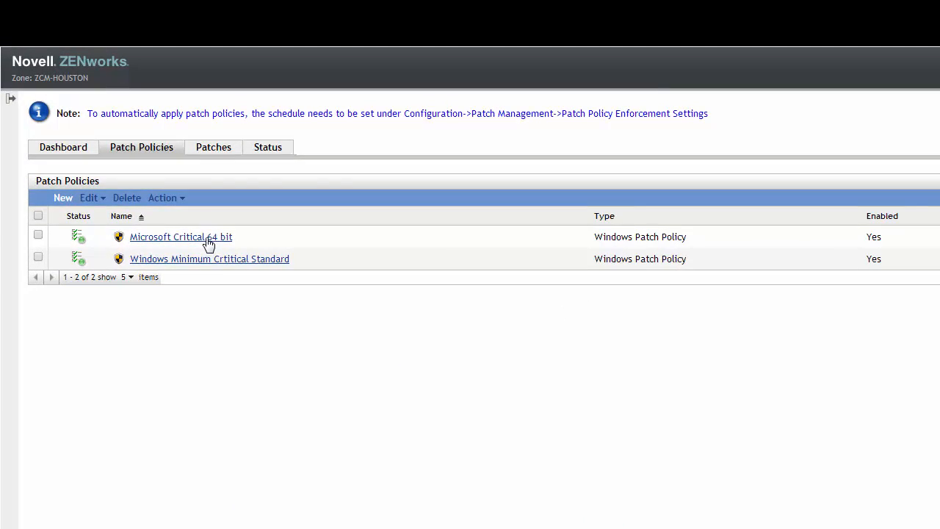
Step: Open the Microsoft Critical 64 bit policy and examine the action types available for its pre-enforcement and post-enforcement stages
{"action": "left_click", "coordinate": [208, 241]}
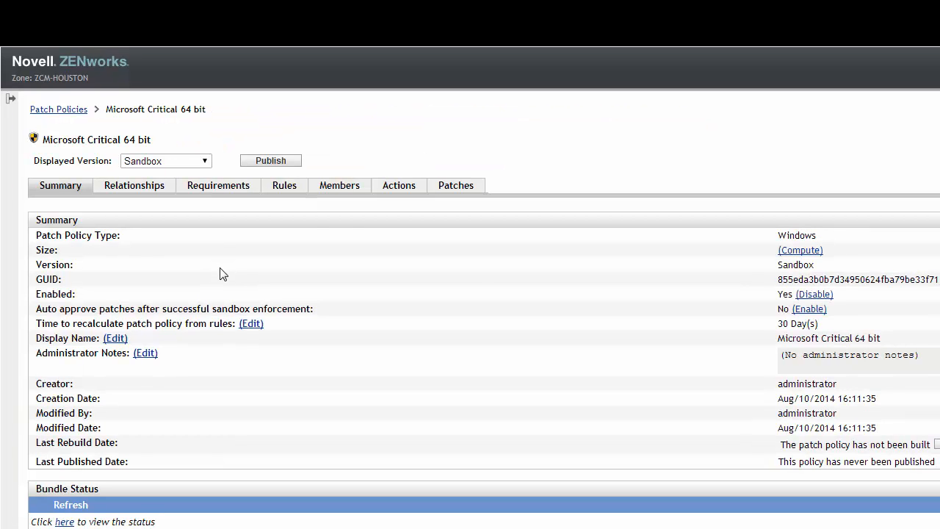
{"action": "left_click", "coordinate": [398, 190]}
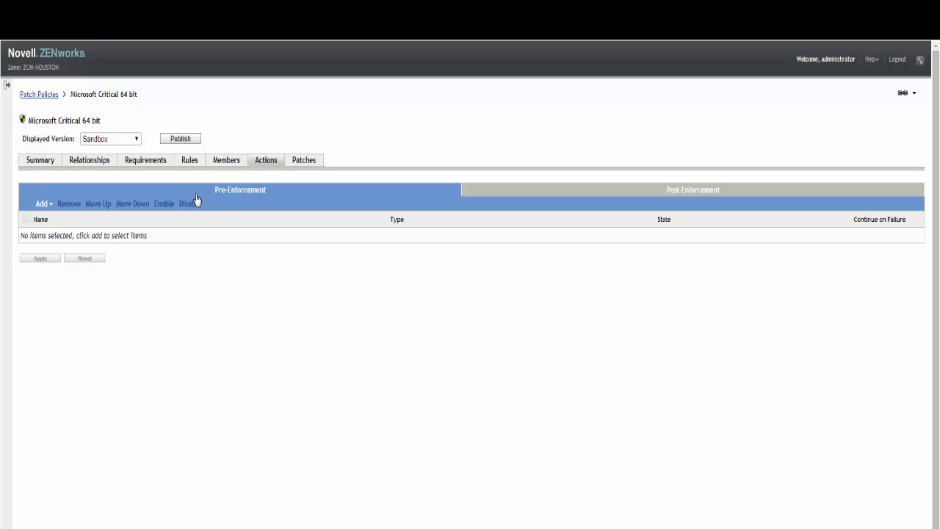
{"action": "left_click", "coordinate": [45, 205]}
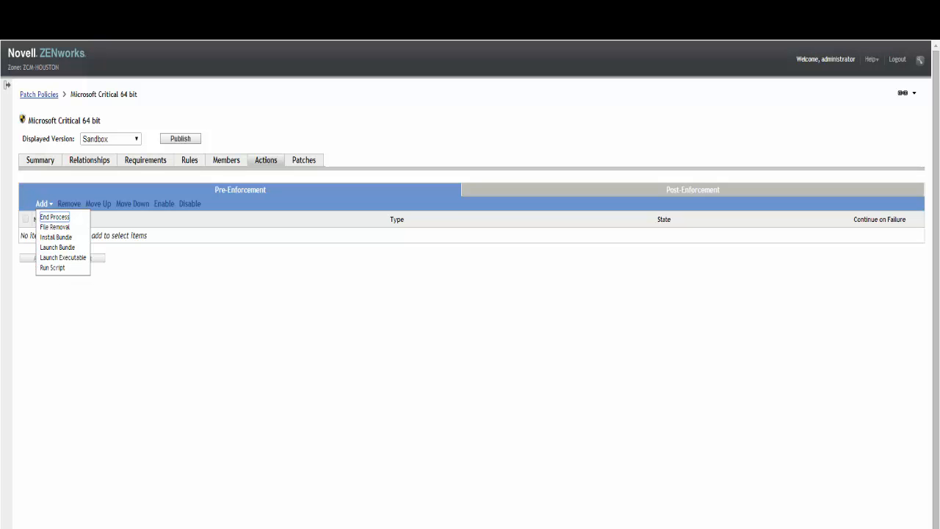
{"action": "left_click", "coordinate": [675, 187]}
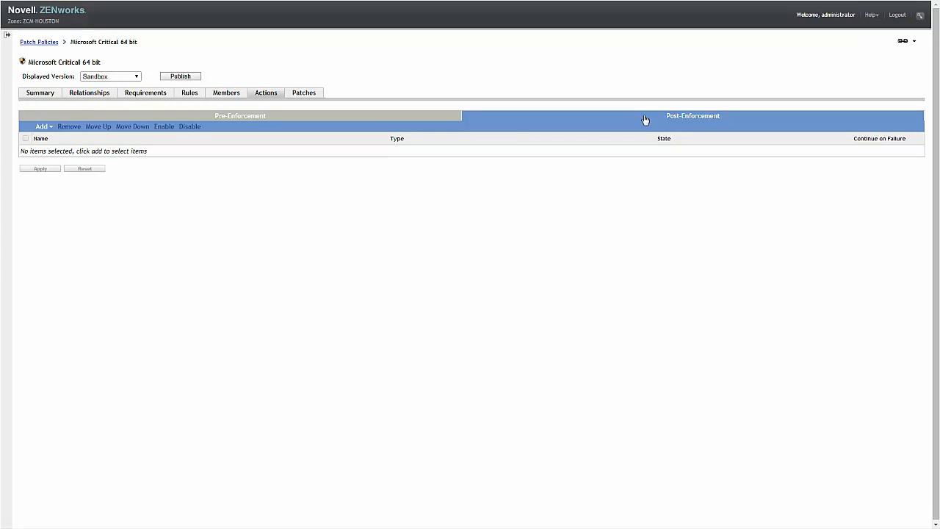
{"action": "left_click", "coordinate": [46, 128]}
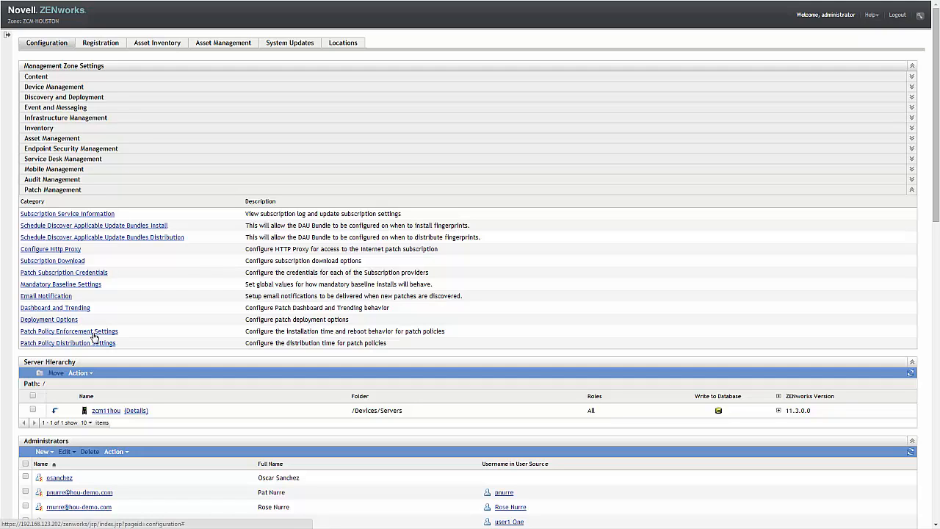
Step: Open the Patch Policy Enforcement Settings of the management zone
{"action": "left_click", "coordinate": [93, 333]}
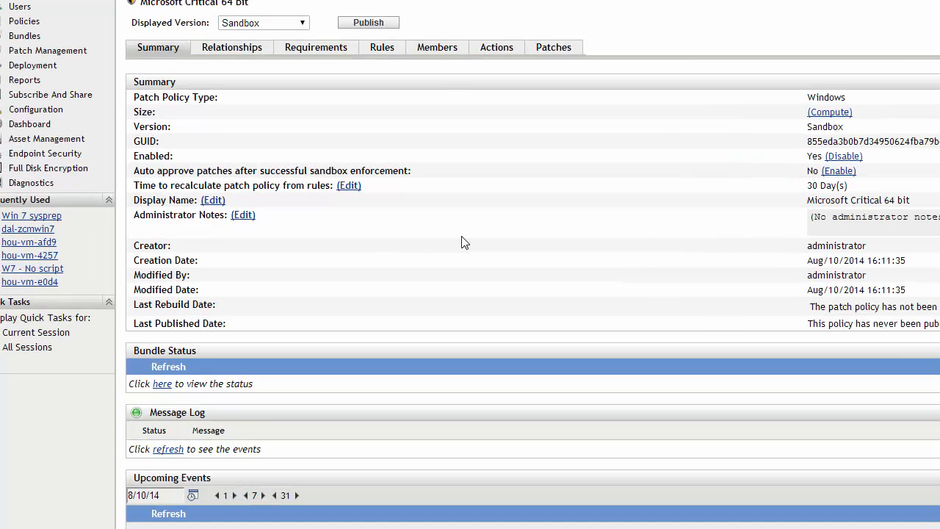
Step: Open the patch selection for adding members to the Microsoft Critical 64 bit policy and browse the available patches
{"action": "left_click", "coordinate": [440, 50]}
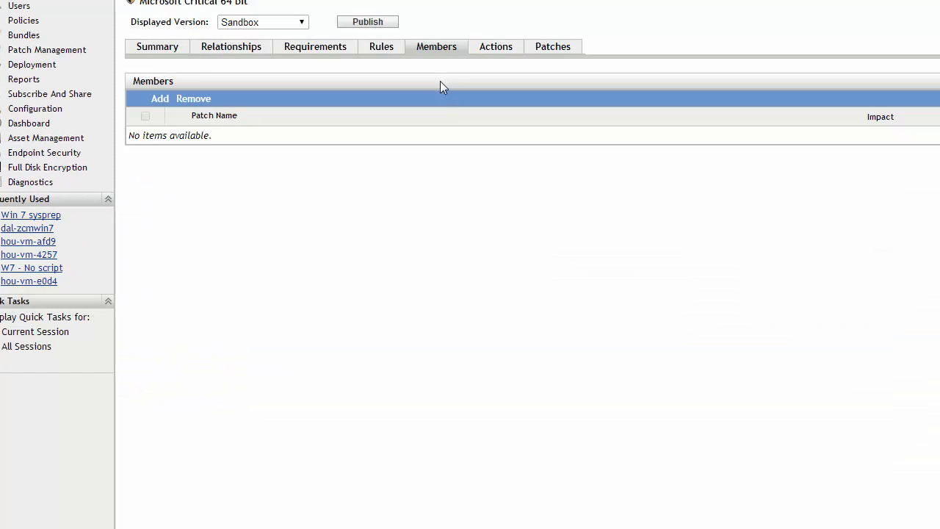
{"action": "left_click", "coordinate": [161, 100]}
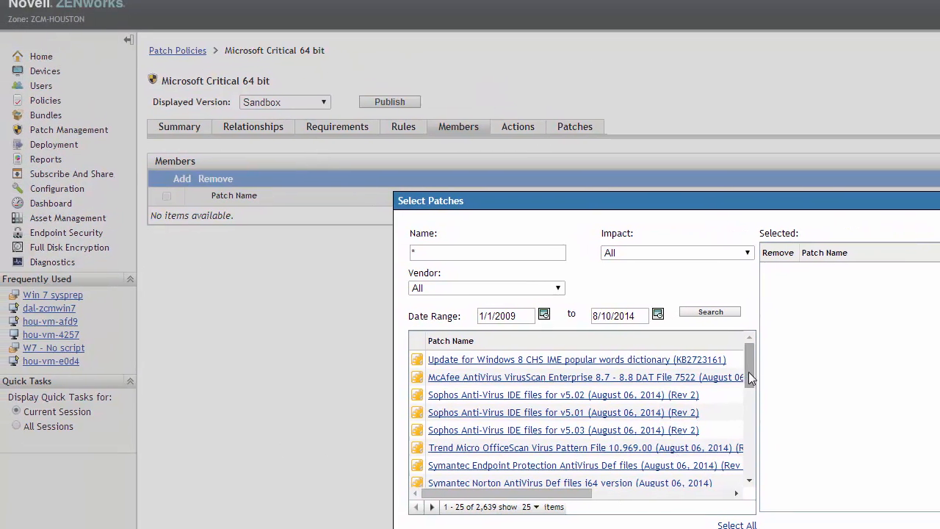
{"action": "mouse_move", "coordinate": [748, 371]}
{"action": "left_mouse_down"}
{"action": "mouse_move", "coordinate": [751, 456]}
{"action": "mouse_move", "coordinate": [755, 367]}
{"action": "left_mouse_up"}
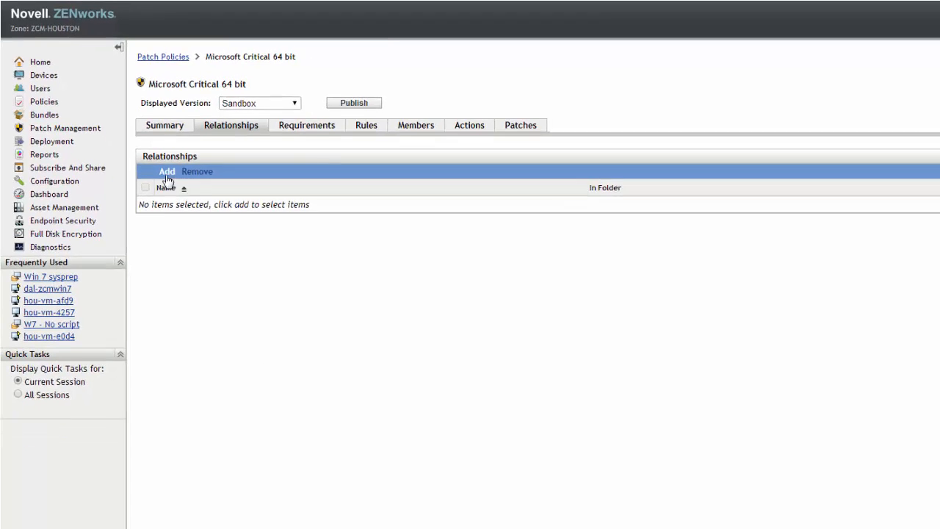
Step: Select the win7base workstation, the Windows 7 Workstations group and the Dallas folder for the policy's relationships, and browse the parent device folder
{"action": "left_click", "coordinate": [166, 173]}
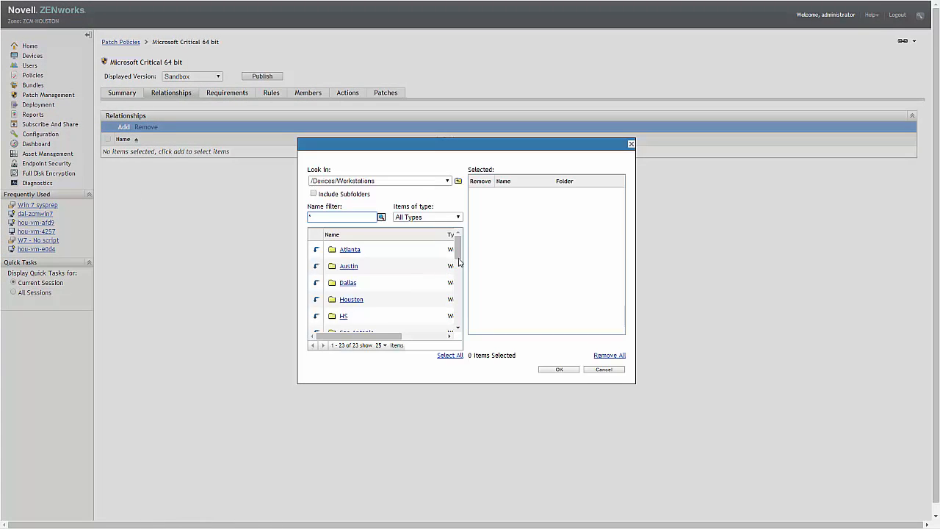
{"action": "scroll", "coordinate": [470, 309], "scroll_direction": "down", "scroll_amount": 5}
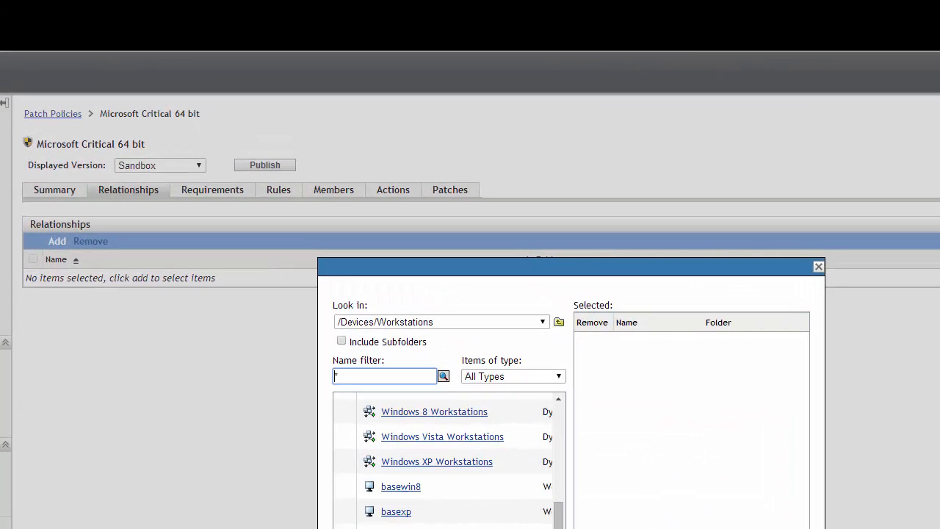
{"action": "left_click", "coordinate": [401, 528]}
{"action": "left_click_drag", "start_coordinate": [558, 514], "coordinate": [558, 428]}
{"action": "left_click", "coordinate": [465, 520]}
{"action": "left_click", "coordinate": [396, 463]}
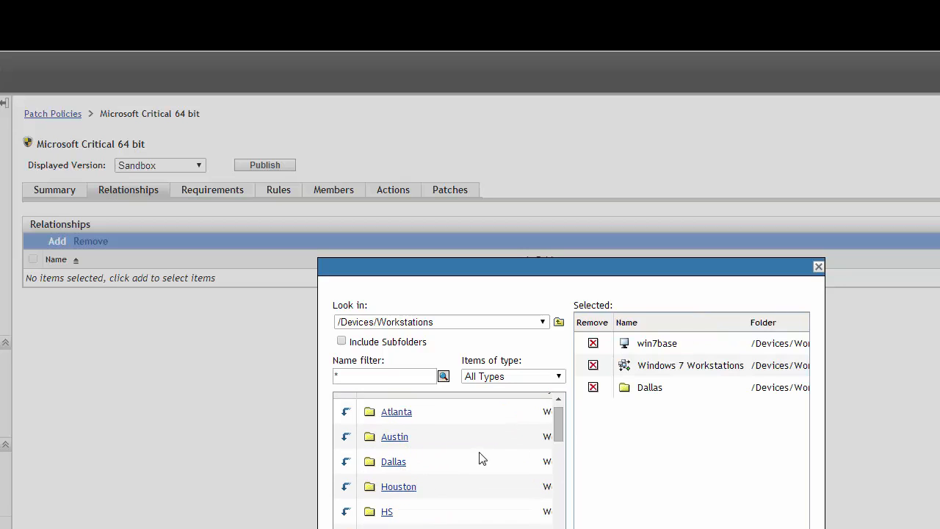
{"action": "left_click", "coordinate": [559, 322]}
{"action": "left_click", "coordinate": [406, 454]}
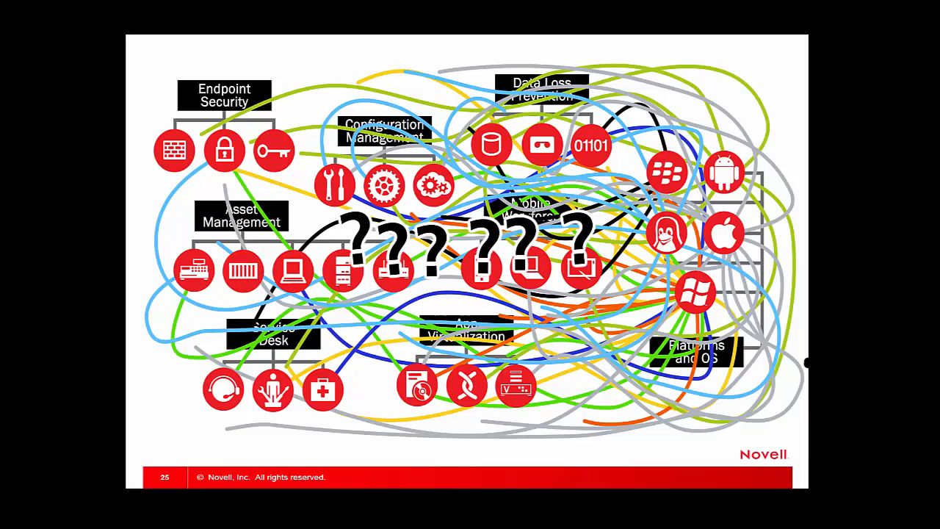
{"action": "key", "text": "Right"}
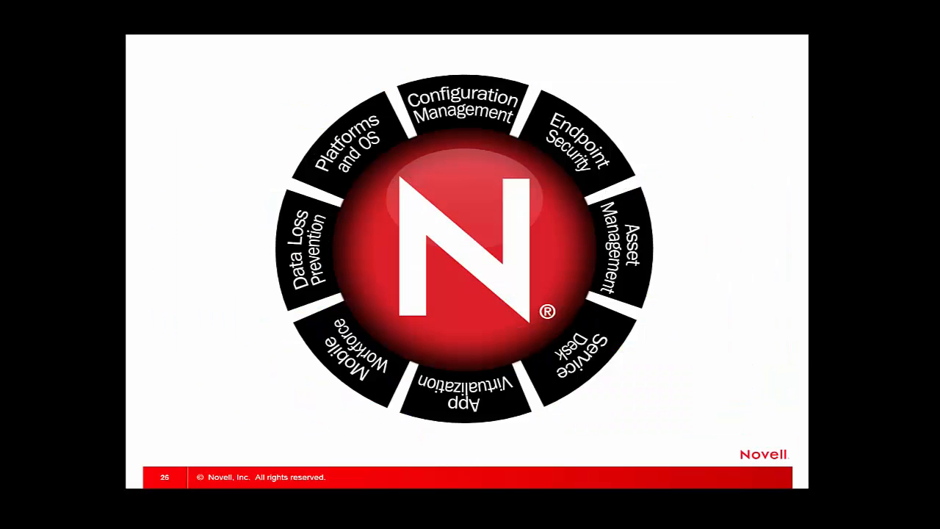